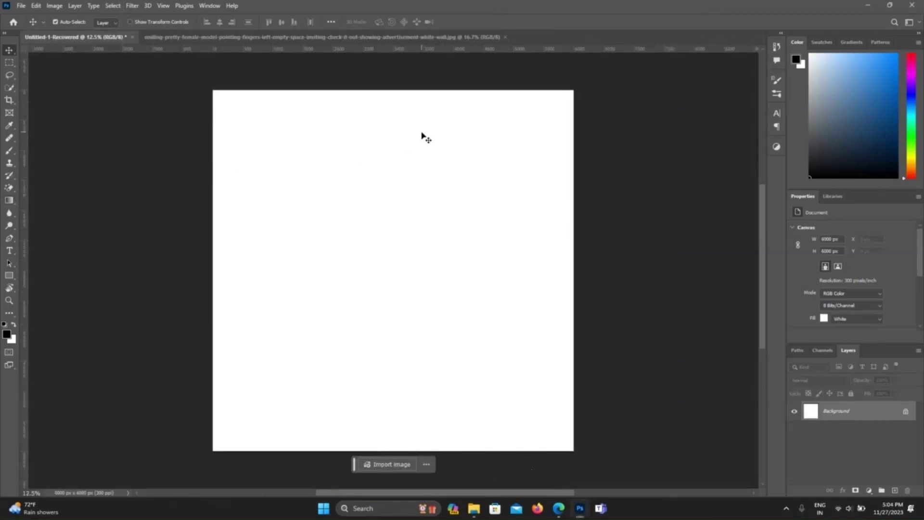
# Fill the canvas with a top-to-bottom yellow-to-orange-red gradient as a Gradient Fill 1 layer.
pyautogui.click(10, 204)
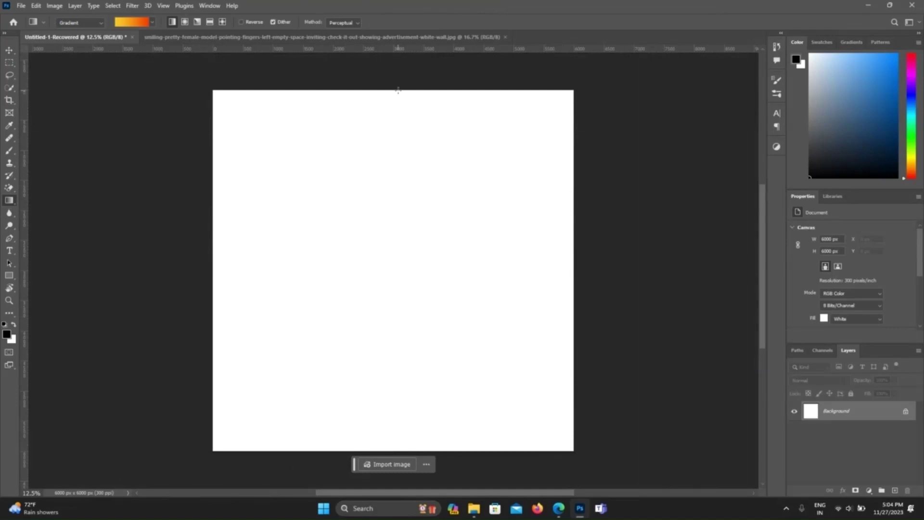
pyautogui.moveTo(397, 90)
pyautogui.mouseDown()
pyautogui.moveTo(392, 449)
pyautogui.moveTo(405, 450)
pyautogui.mouseUp()
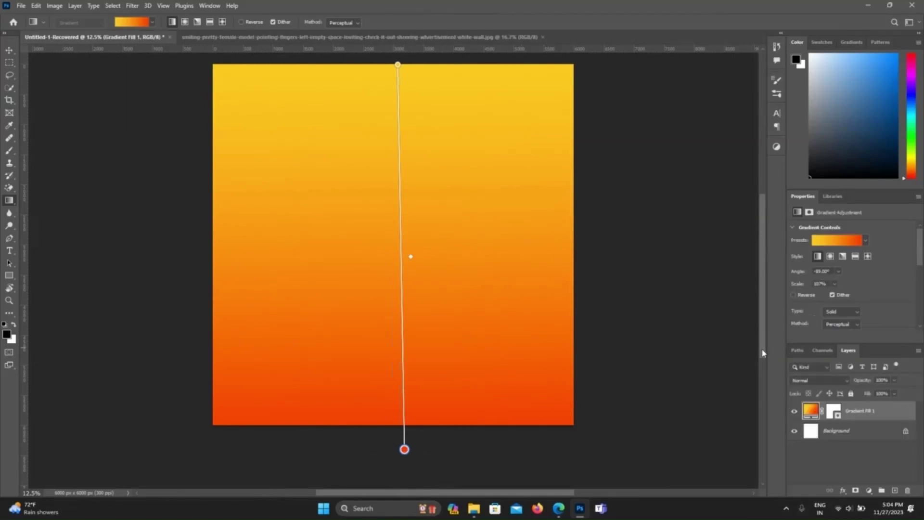
pyautogui.moveTo(763, 353); pyautogui.dragTo(764, 342)
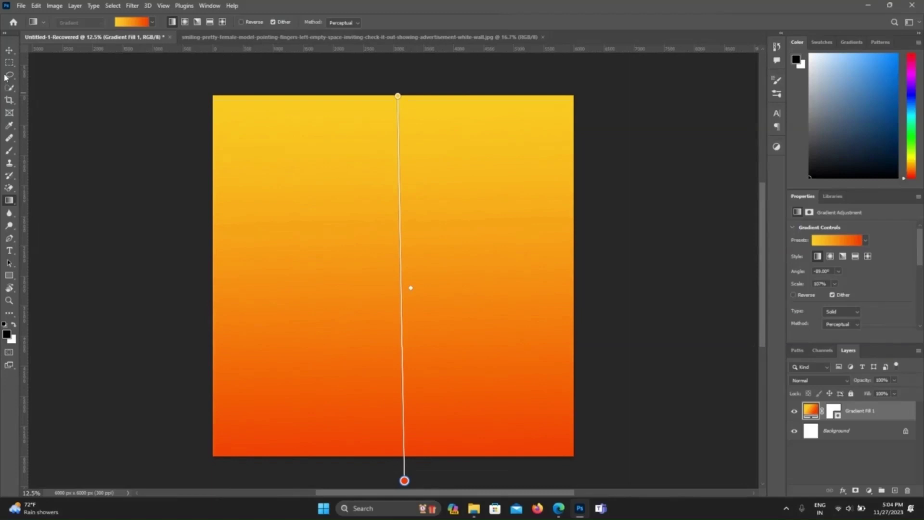
pyautogui.click(9, 51)
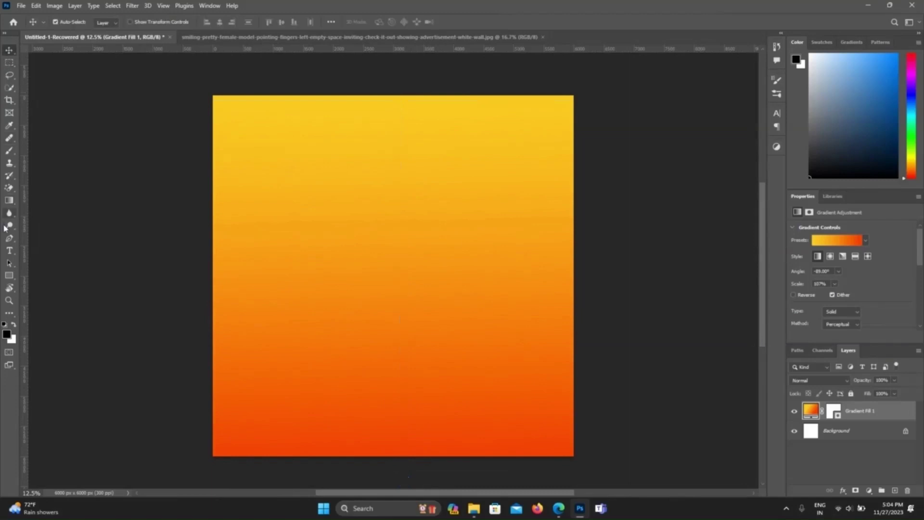
# Draw a thin triangle with the Pen in Shape mode, tip near the centre, base on the top edge.
pyautogui.click(8, 239)
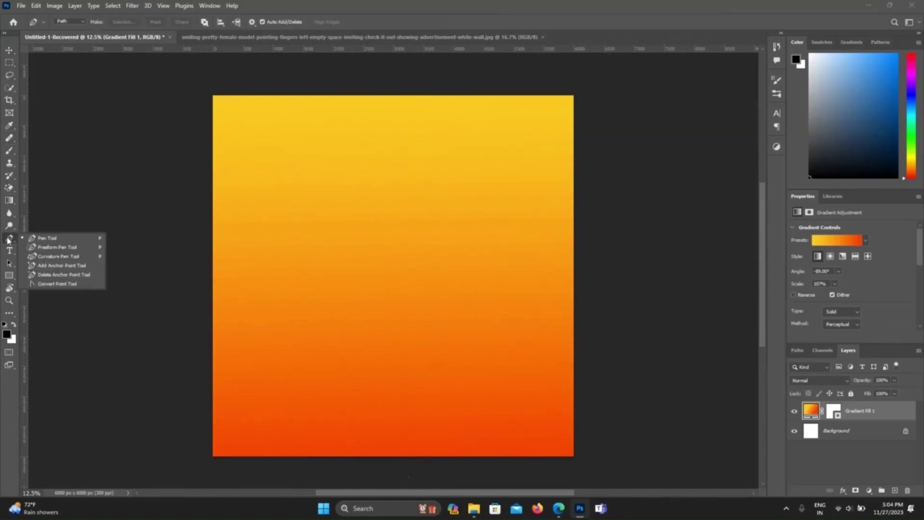
pyautogui.click(35, 240)
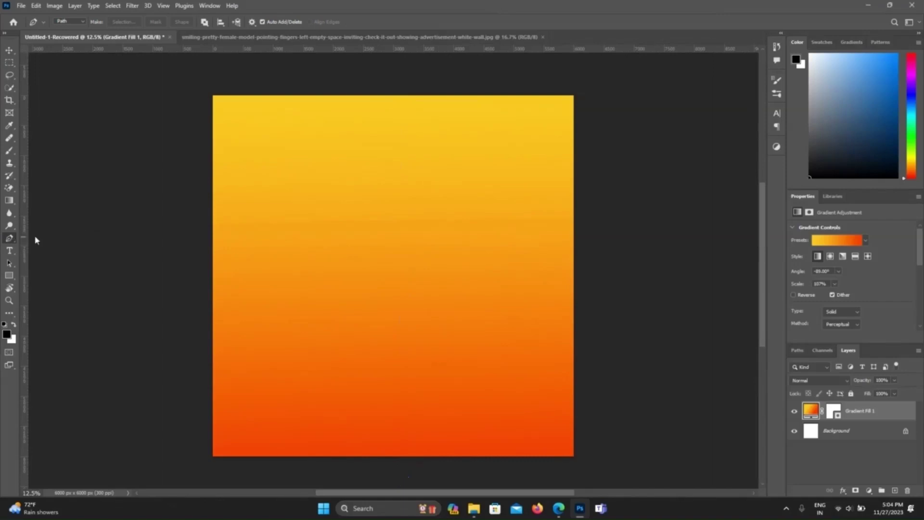
pyautogui.click(84, 23)
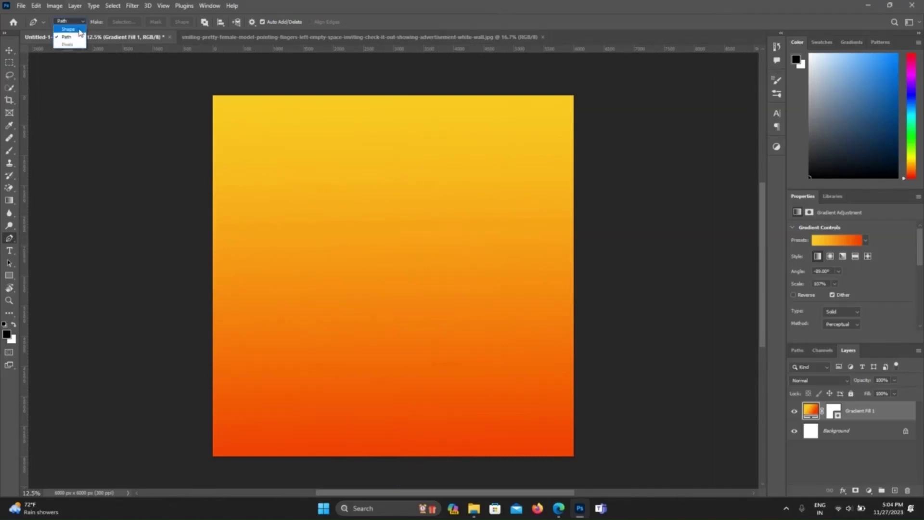
pyautogui.click(80, 32)
pyautogui.click(379, 295)
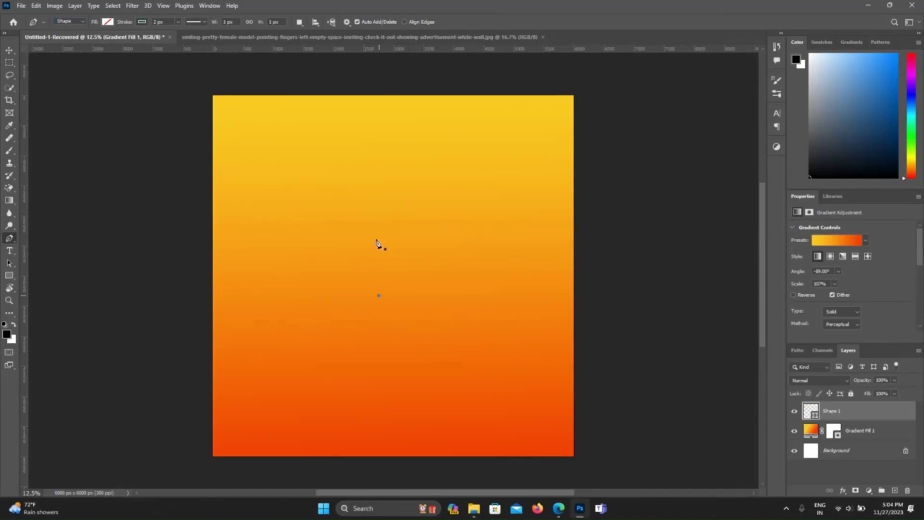
pyautogui.click(355, 96)
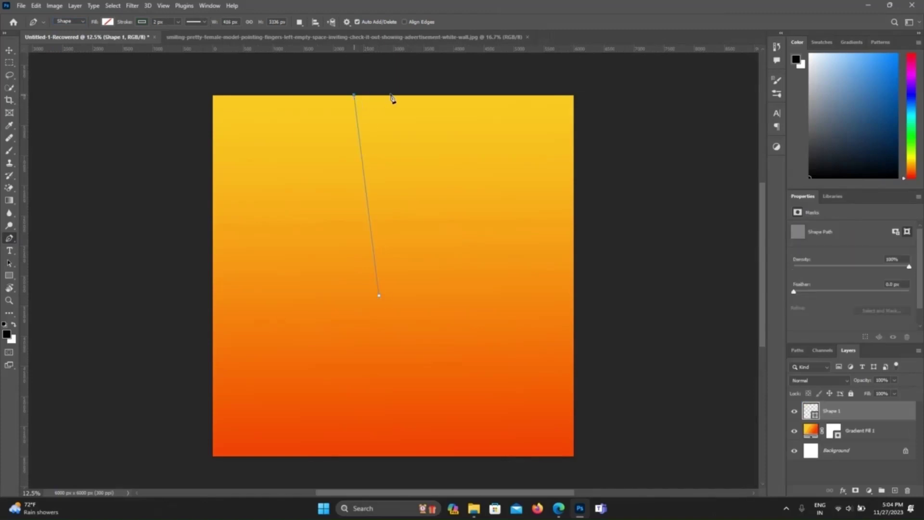
pyautogui.click(379, 296)
# Give the triangle no stroke and a white fill.
pyautogui.click(142, 24)
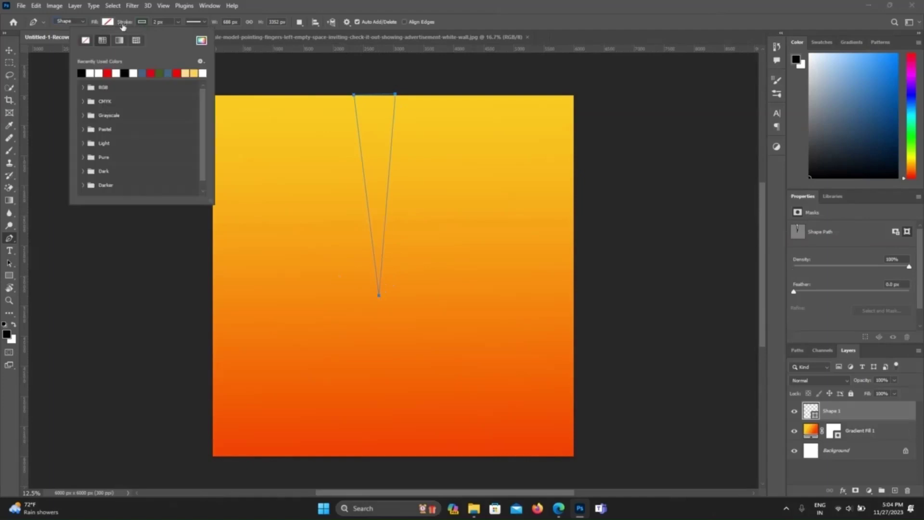
pyautogui.click(85, 41)
pyautogui.click(109, 23)
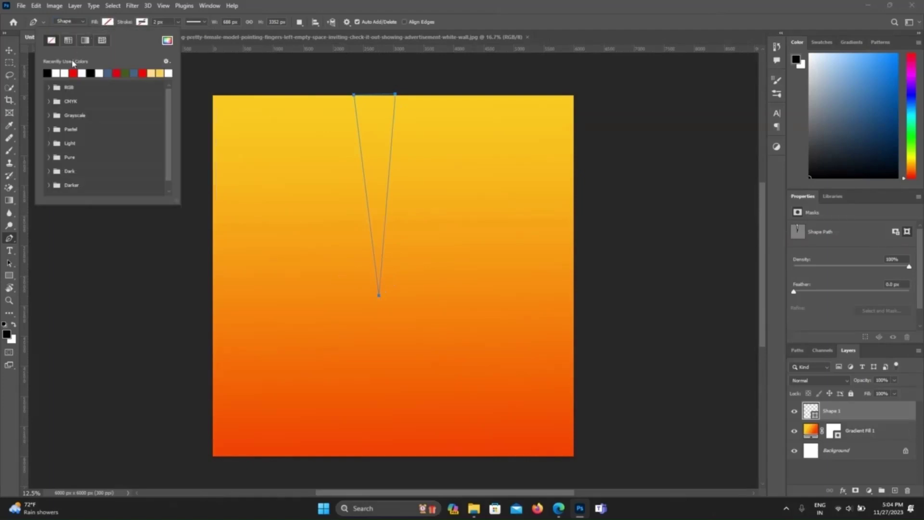
pyautogui.click(55, 74)
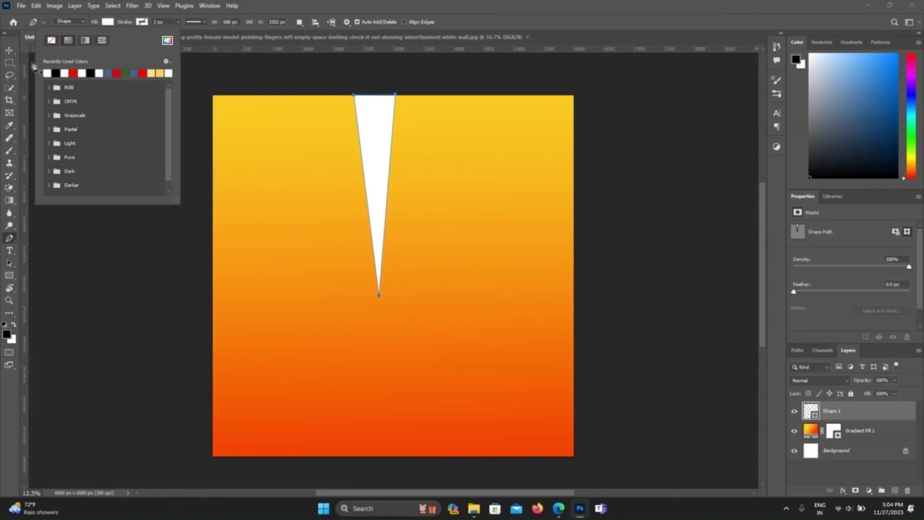
pyautogui.click(9, 50)
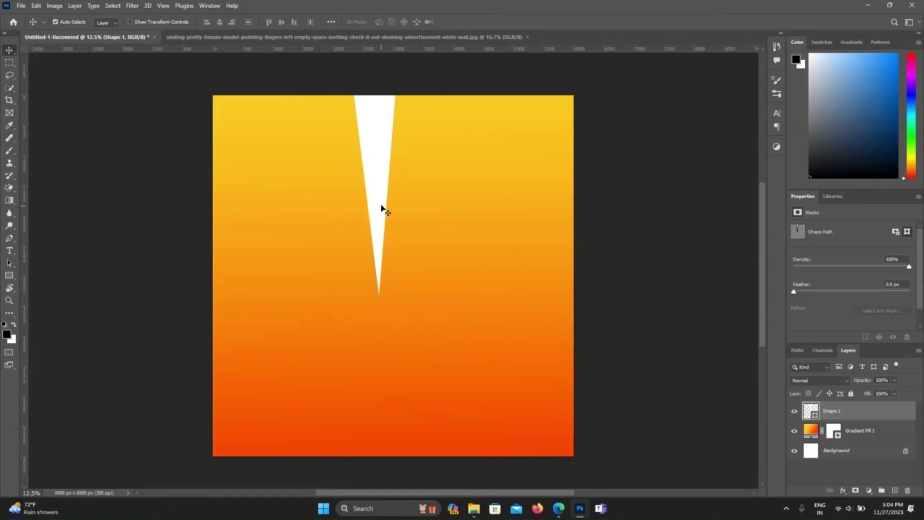
# Duplicate Shape 1, rotate the copy 39.75° on the same tip, stretched to the top-right corner.
pyautogui.moveTo(881, 408)
pyautogui.mouseDown()
pyautogui.moveTo(907, 489)
pyautogui.moveTo(894, 490)
pyautogui.mouseUp()
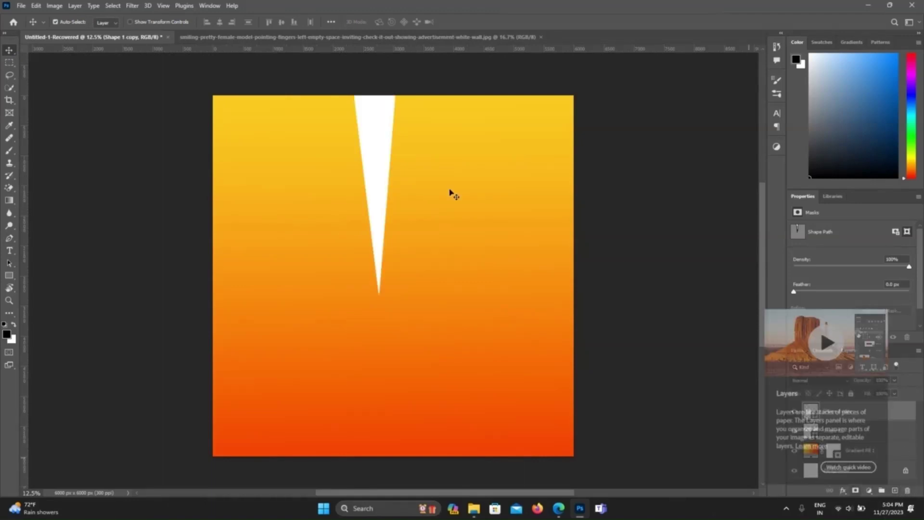
pyautogui.moveTo(419, 177); pyautogui.dragTo(424, 179)
pyautogui.hotkey('ctrl', 't')
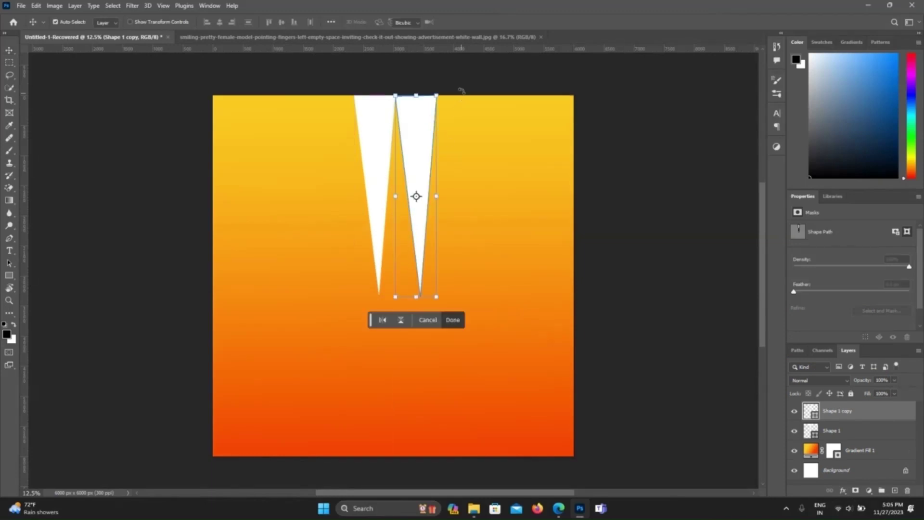
pyautogui.moveTo(461, 90); pyautogui.dragTo(528, 140)
pyautogui.moveTo(452, 151)
pyautogui.mouseDown()
pyautogui.moveTo(476, 159)
pyautogui.moveTo(475, 173)
pyautogui.mouseUp()
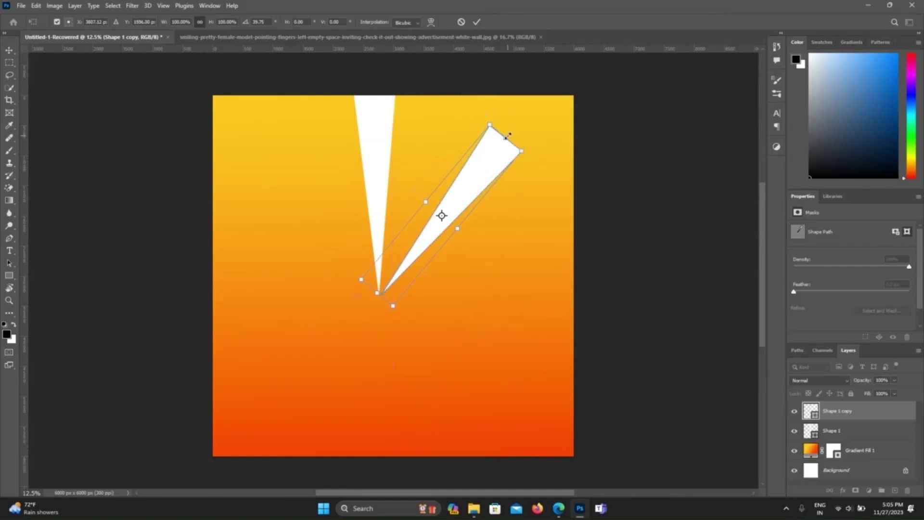
pyautogui.moveTo(508, 137); pyautogui.dragTo(568, 81)
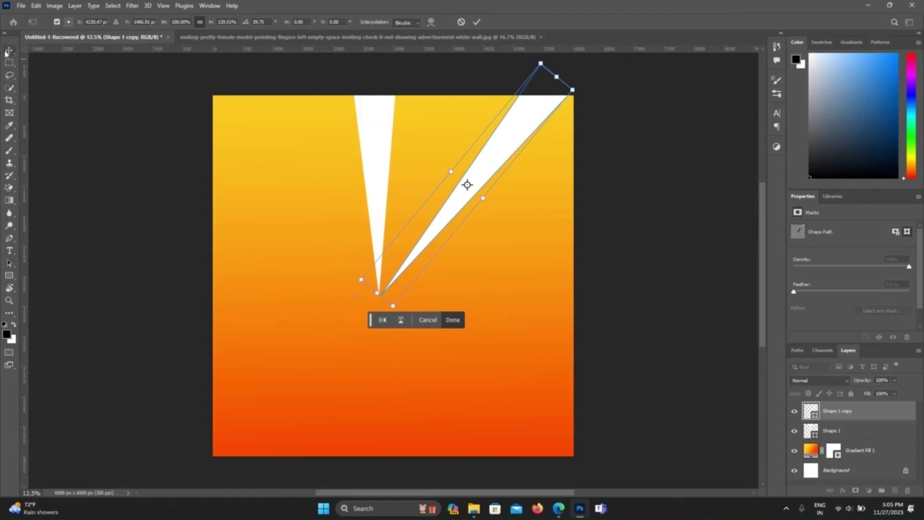
pyautogui.click(476, 22)
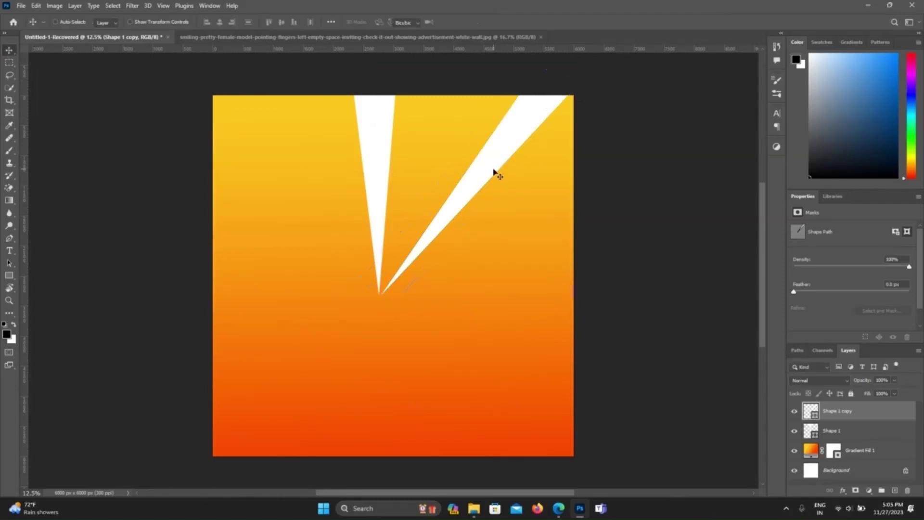
pyautogui.hotkey('ctrl', 't')
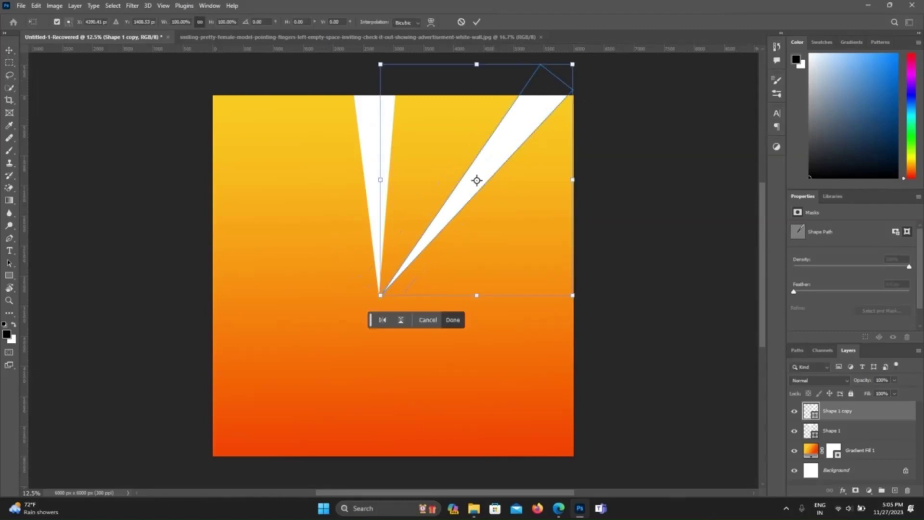
pyautogui.write('439')
pyautogui.press('Return')
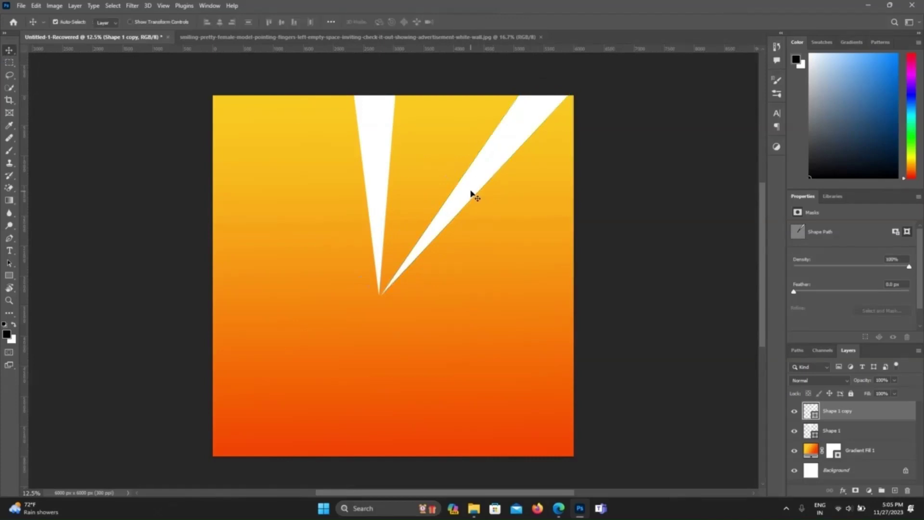
# Drag out a third spike, rotate it, then delete it.
pyautogui.moveTo(482, 228); pyautogui.dragTo(495, 260)
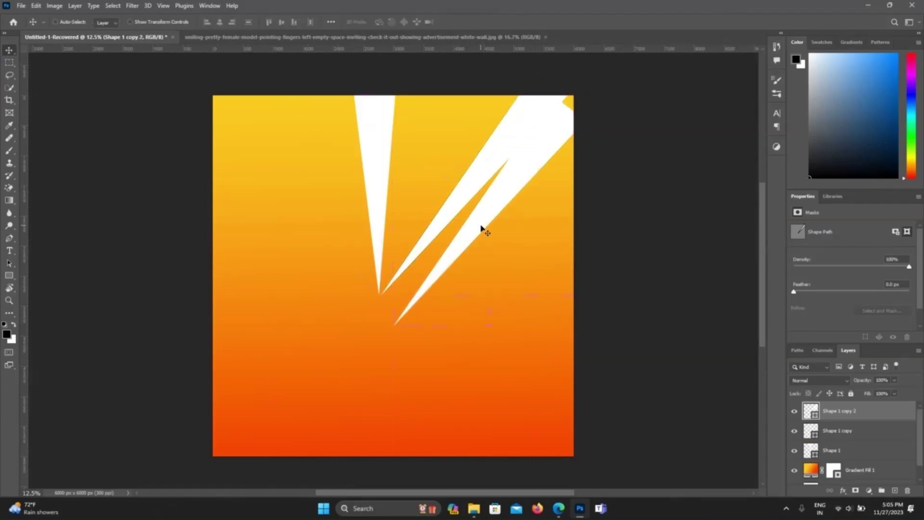
pyautogui.hotkey('ctrl', 't')
pyautogui.moveTo(620, 160); pyautogui.dragTo(15, 53)
pyautogui.press('Return')
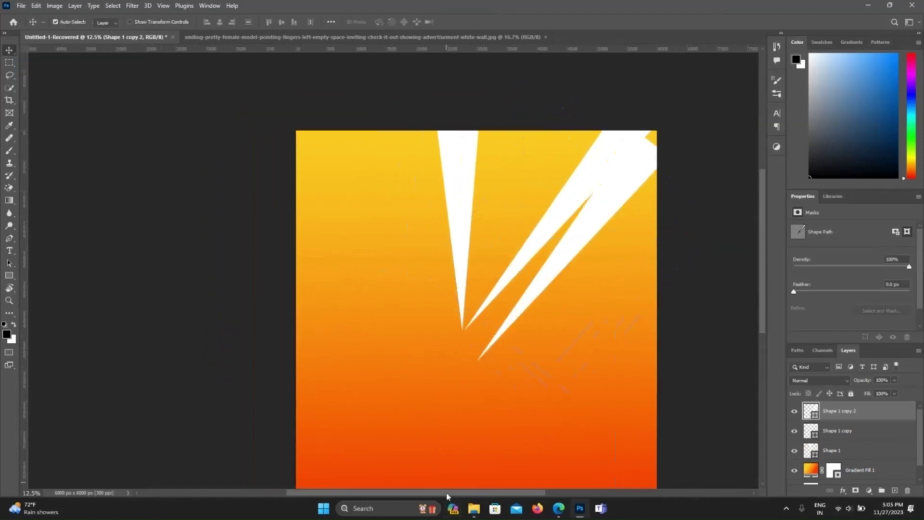
pyautogui.moveTo(447, 493); pyautogui.dragTo(482, 492)
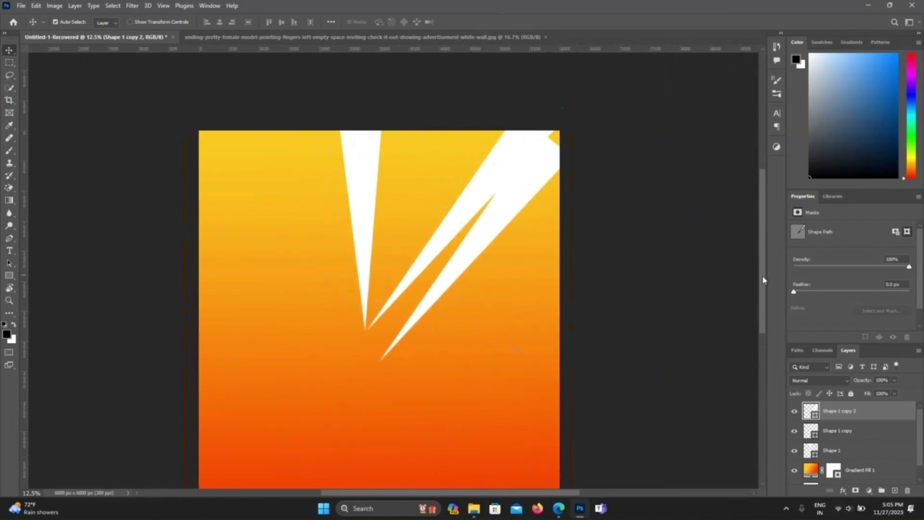
pyautogui.moveTo(763, 281); pyautogui.dragTo(763, 297)
pyautogui.press('Delete')
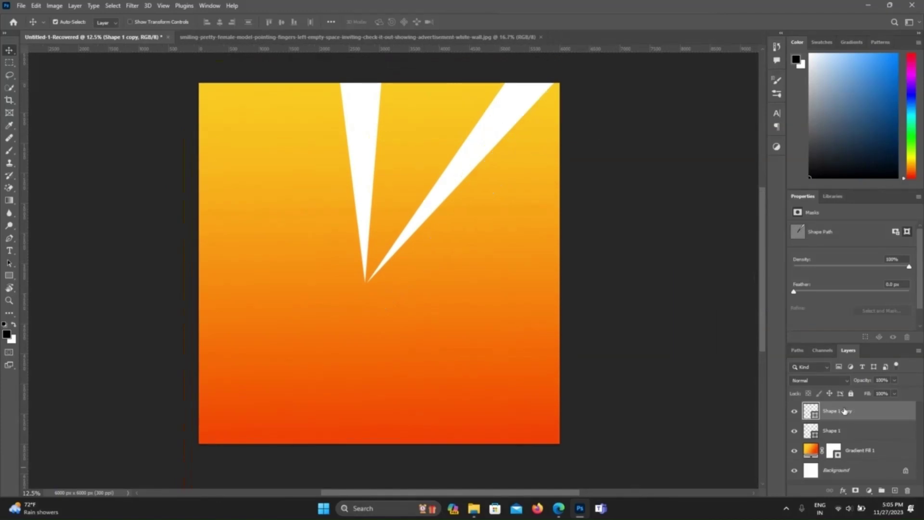
# Duplicate the diagonal spike, rotate it about 30° so its tip meets the others, then delete it.
pyautogui.moveTo(844, 411); pyautogui.dragTo(895, 490)
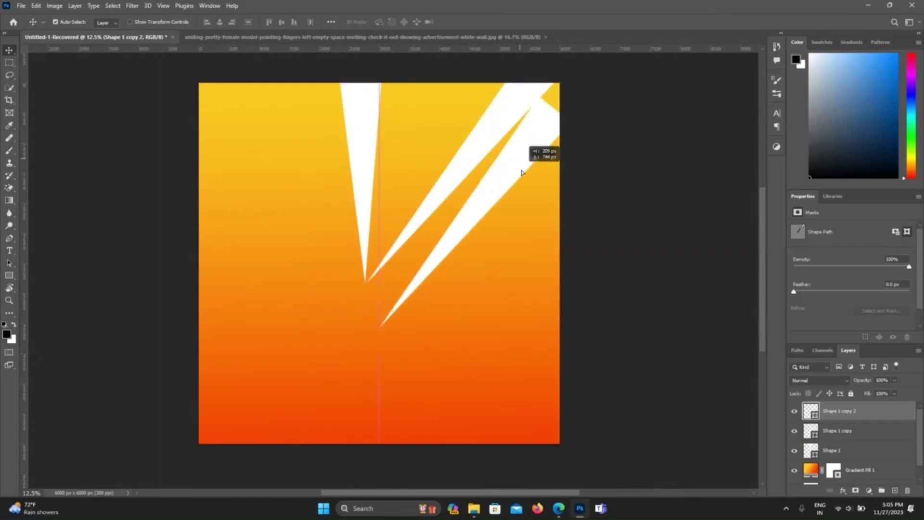
pyautogui.moveTo(520, 146); pyautogui.dragTo(533, 169)
pyautogui.hotkey('ctrl', 't')
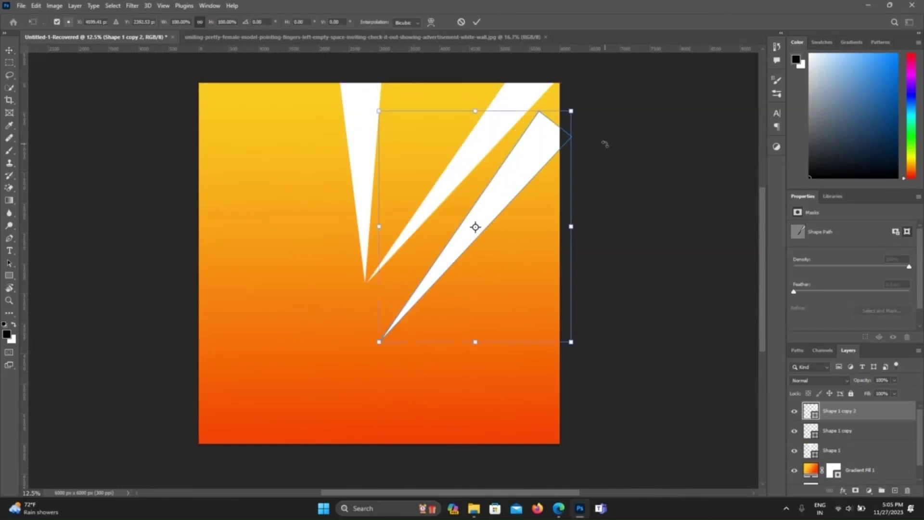
pyautogui.moveTo(607, 144); pyautogui.dragTo(618, 206)
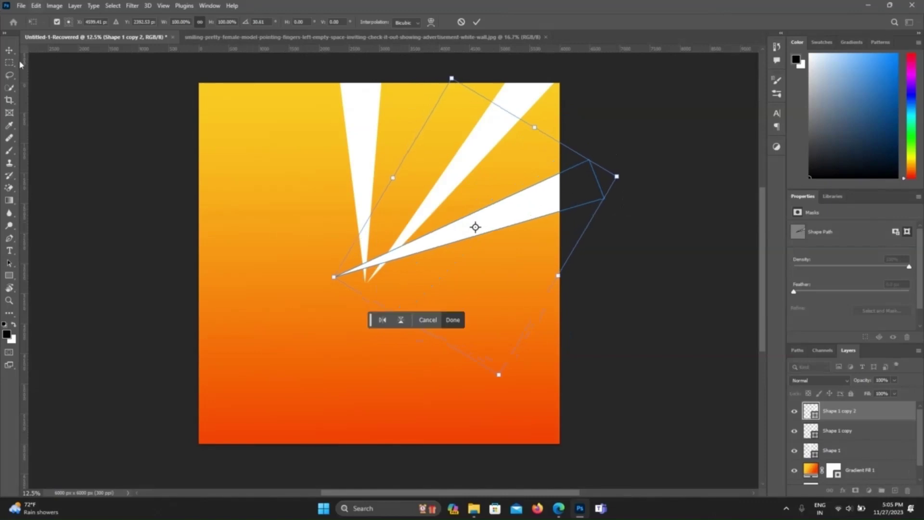
pyautogui.click(11, 51)
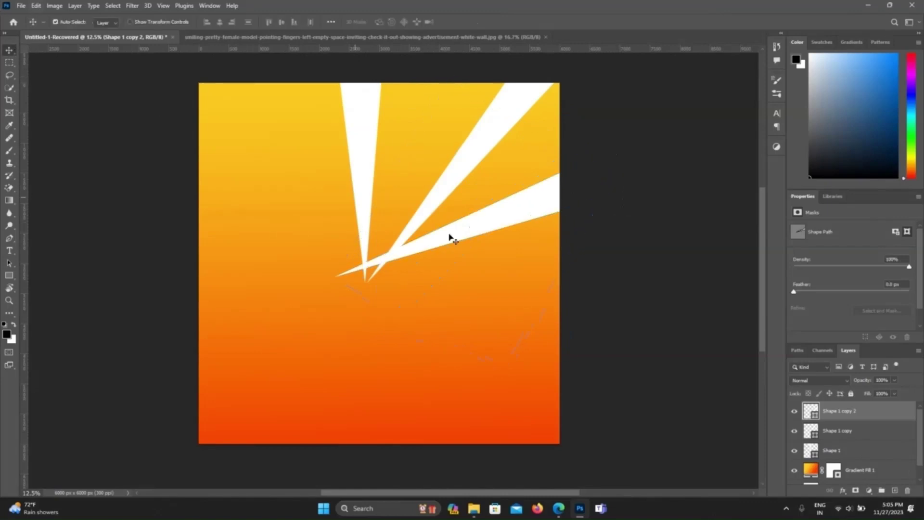
pyautogui.moveTo(455, 237); pyautogui.dragTo(483, 246)
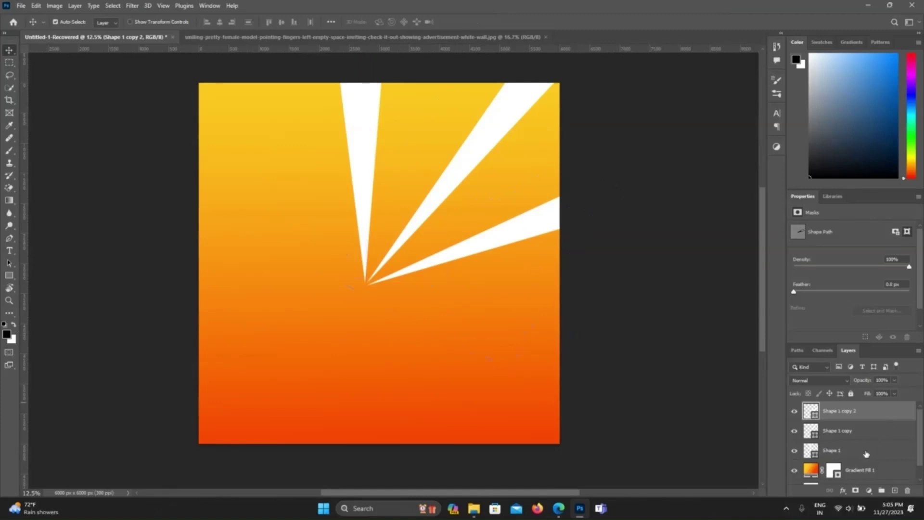
pyautogui.press('Delete')
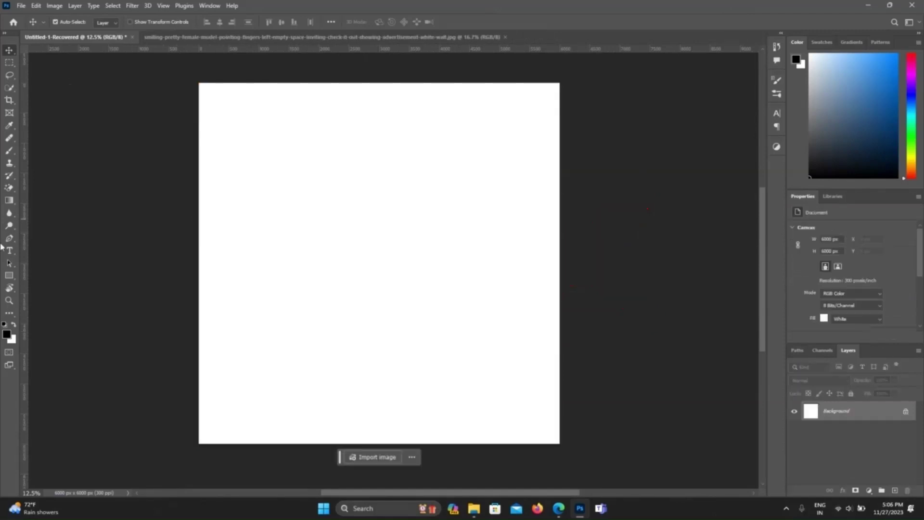
# Fill the blank canvas again with a vertical yellow-to-red-orange gradient.
pyautogui.click(9, 200)
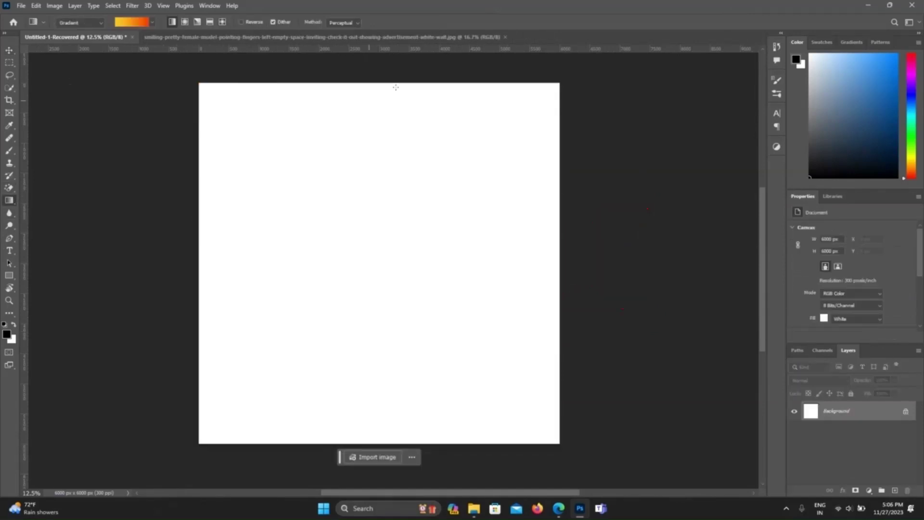
pyautogui.moveTo(377, 75); pyautogui.dragTo(378, 417)
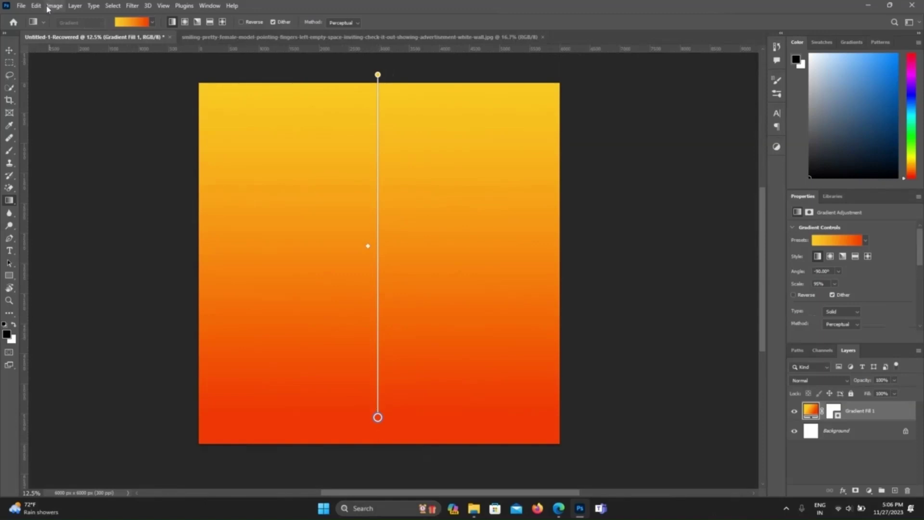
pyautogui.click(9, 50)
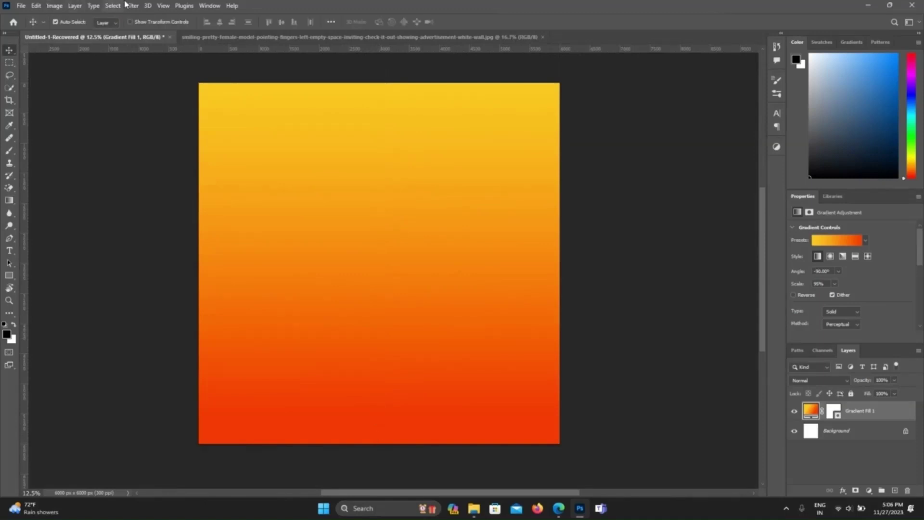
pyautogui.click(131, 5)
pyautogui.moveTo(142, 149)
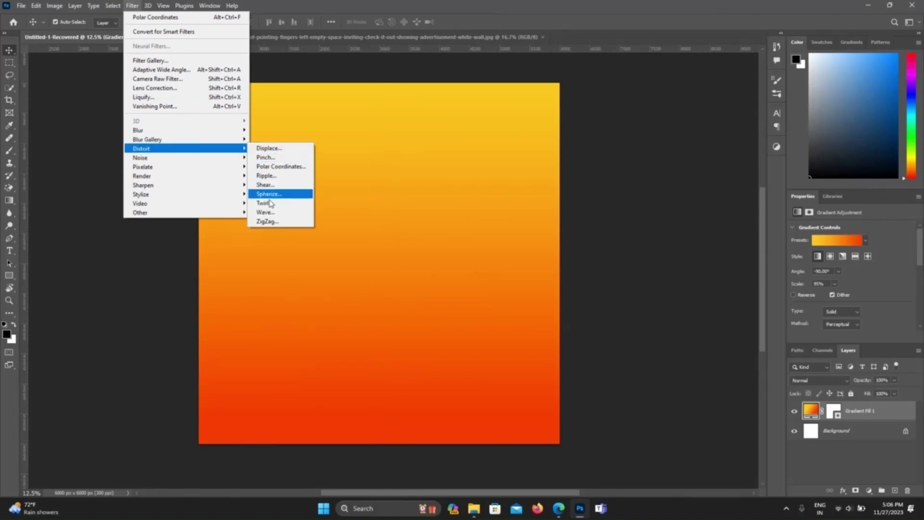
# Convert the gradient to a smart object and apply a Square Wave filter with wavelength about 467.
pyautogui.click(269, 213)
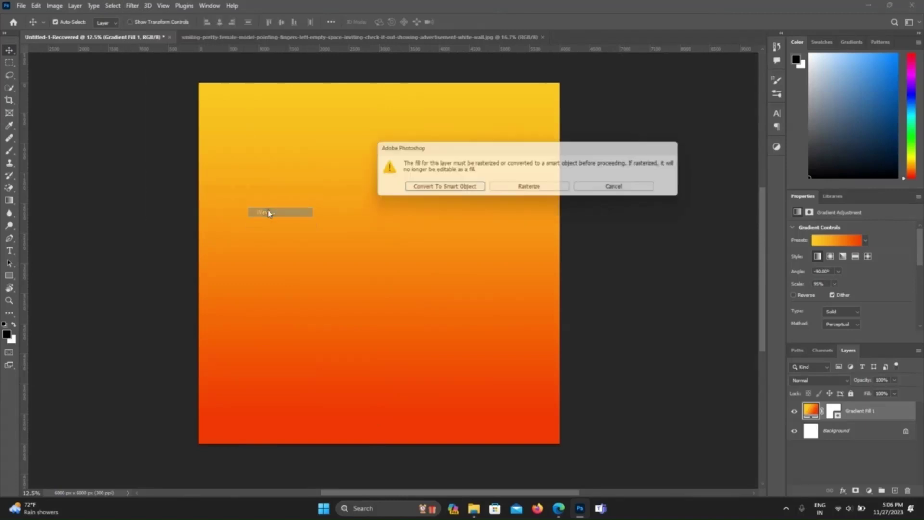
pyautogui.click(438, 192)
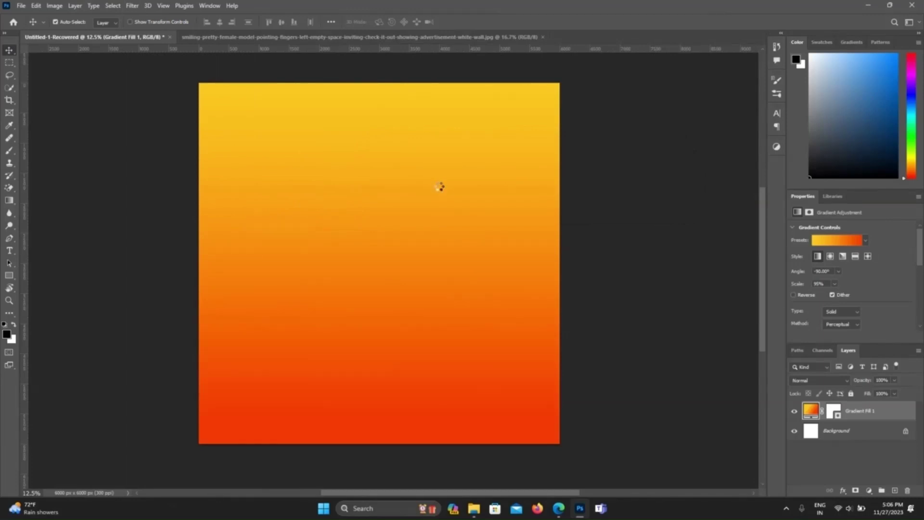
pyautogui.click(134, 9)
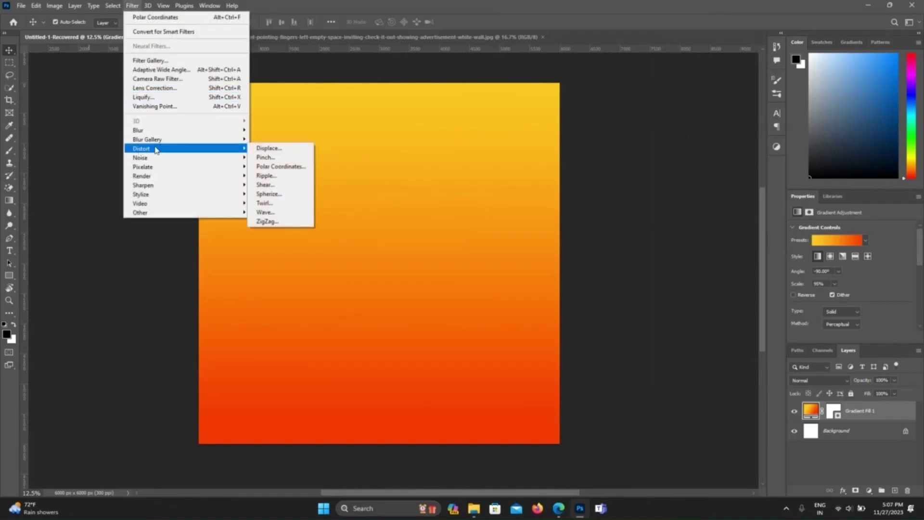
pyautogui.moveTo(142, 148)
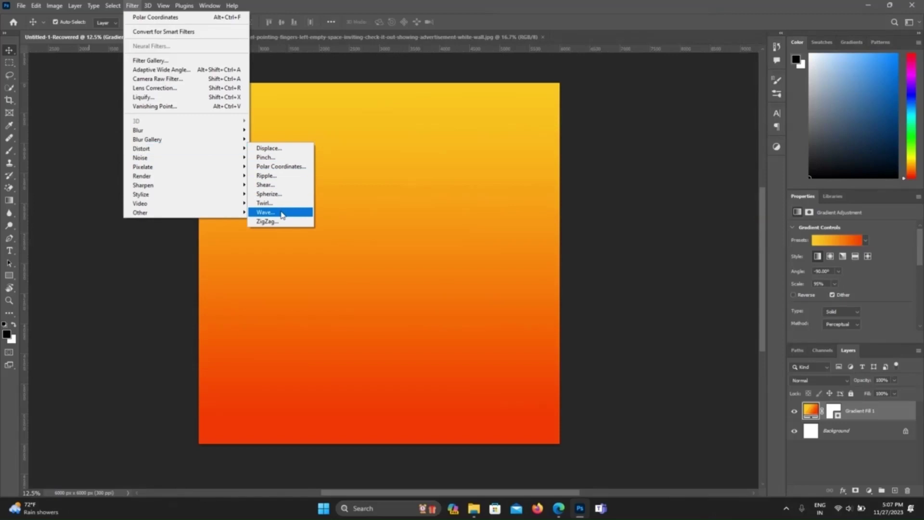
pyautogui.click(266, 212)
pyautogui.click(456, 196)
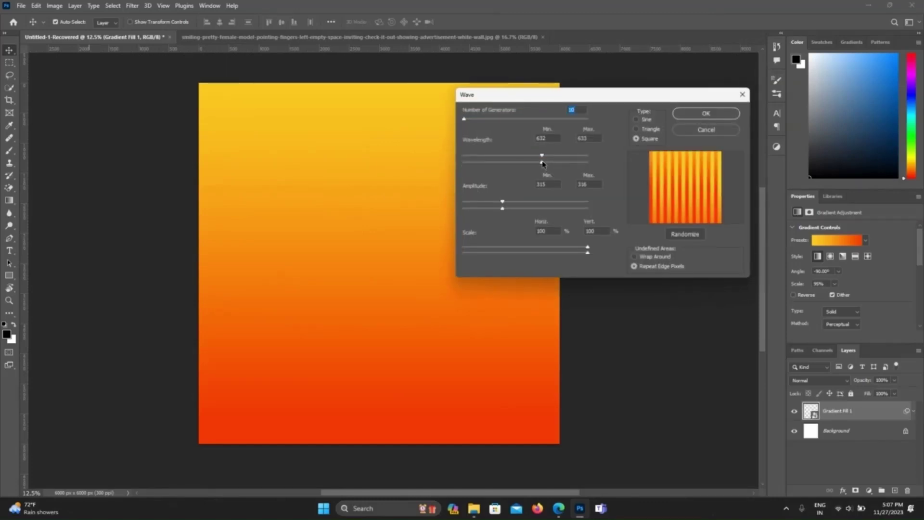
pyautogui.moveTo(538, 166); pyautogui.dragTo(522, 166)
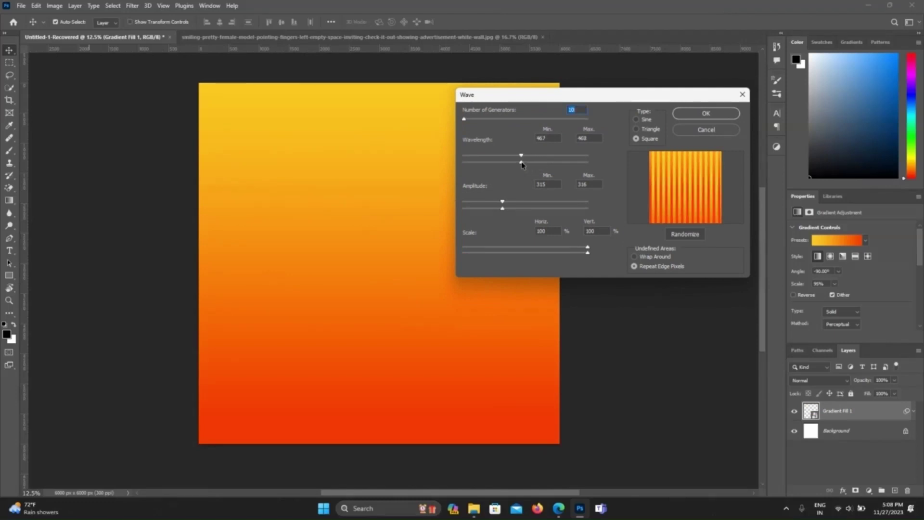
pyautogui.click(704, 113)
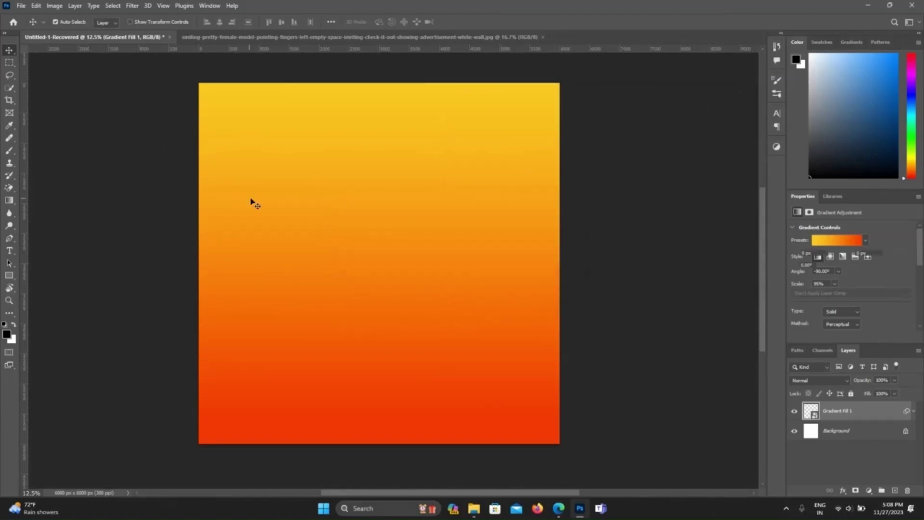
pyautogui.click(131, 6)
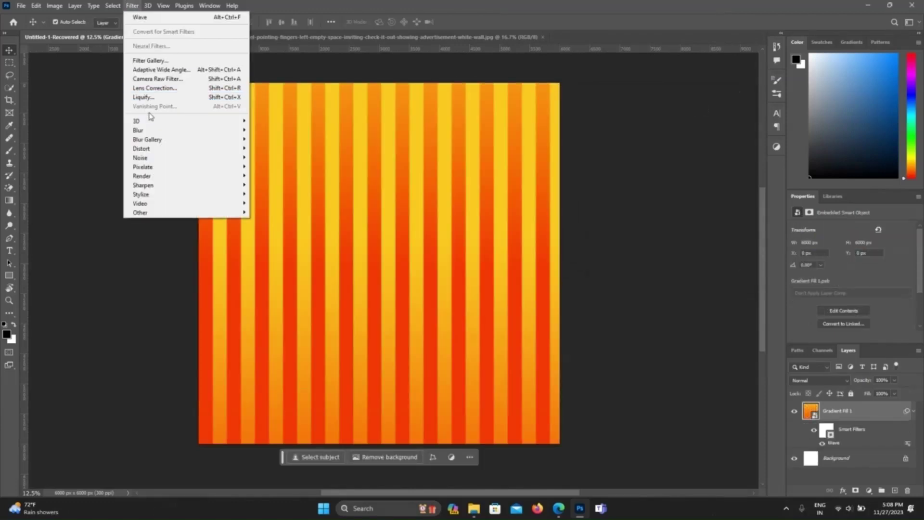
pyautogui.moveTo(166, 148)
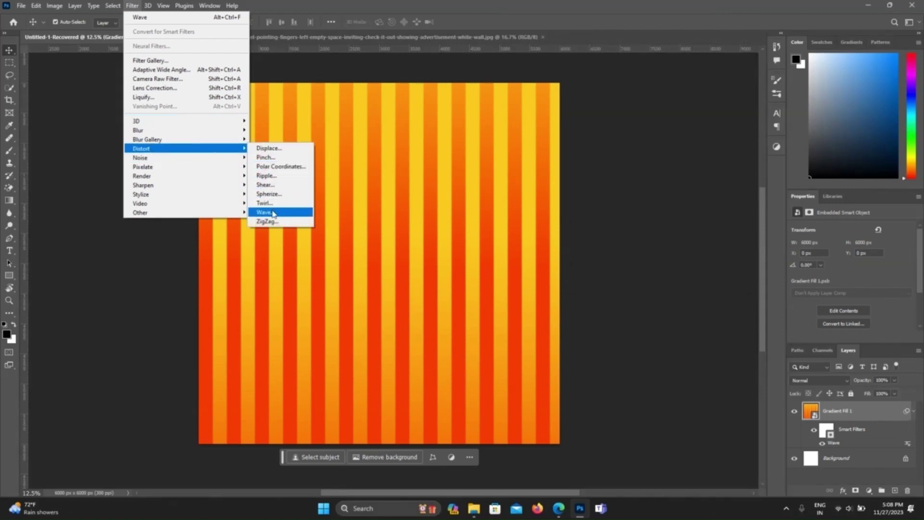
# Apply Polar Coordinates (Rectangular to Polar) to form the sunburst, then show the woman's photo.
pyautogui.click(275, 167)
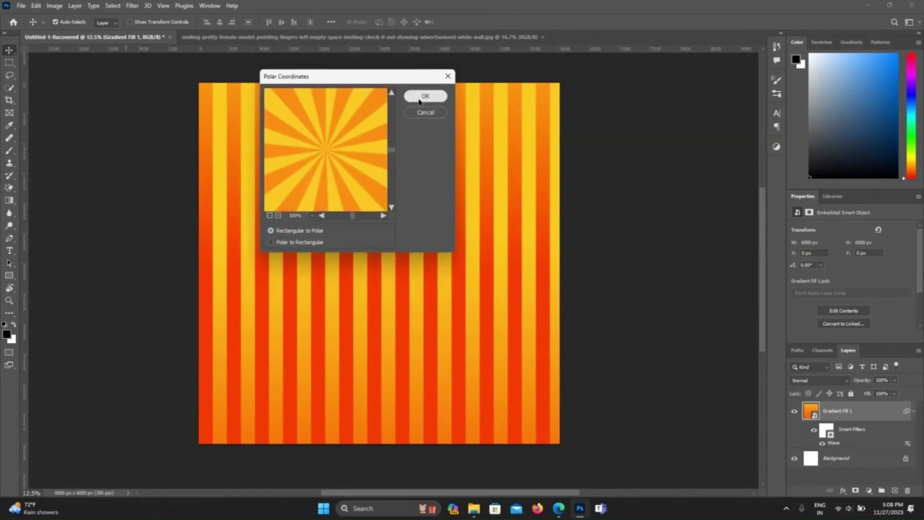
pyautogui.click(419, 98)
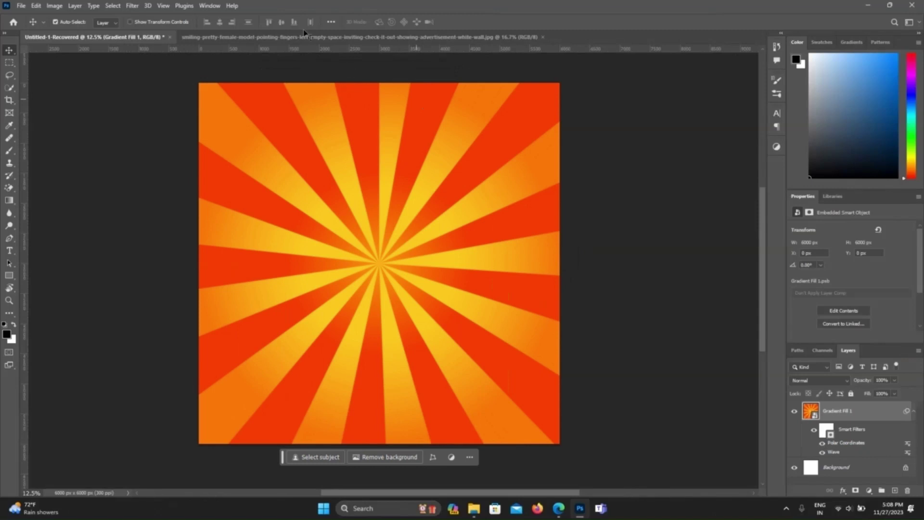
pyautogui.click(289, 37)
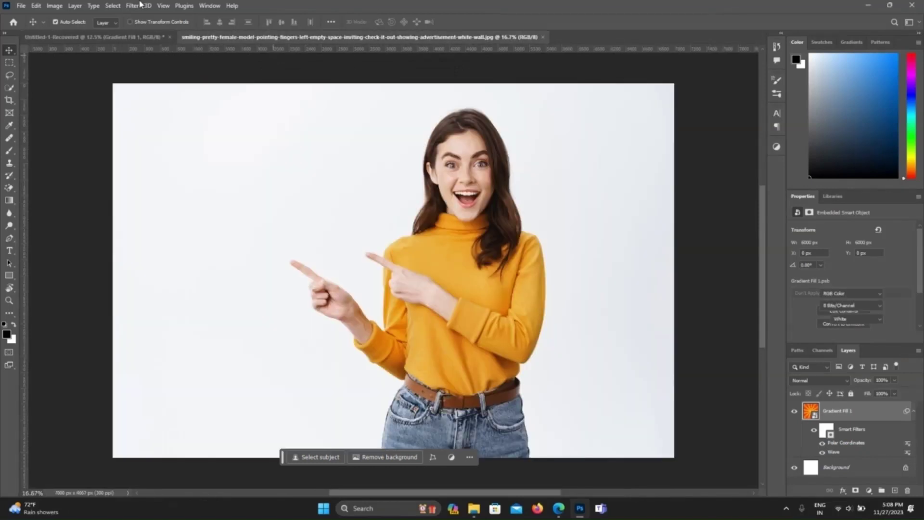
# Select the woman with Select > Subject, copy her, and return to Untitled-1-Recovered.
pyautogui.click(113, 5)
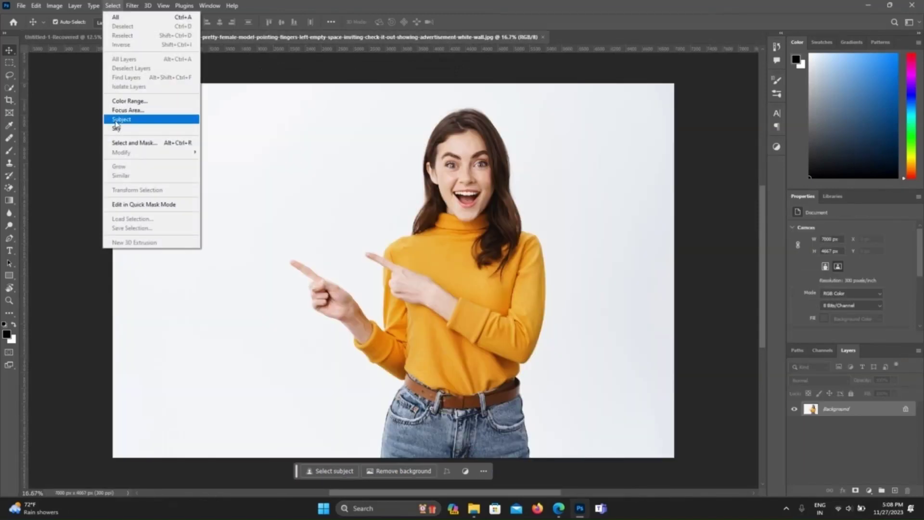
pyautogui.click(116, 120)
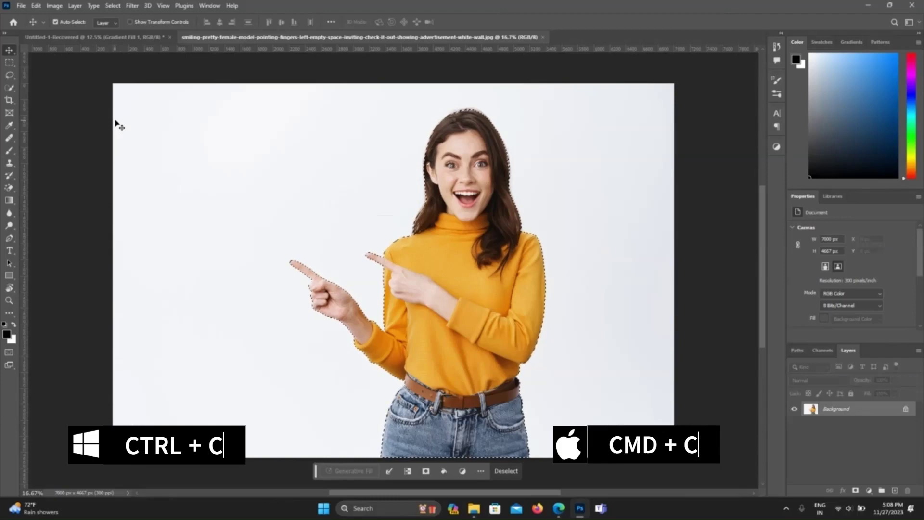
pyautogui.click(113, 38)
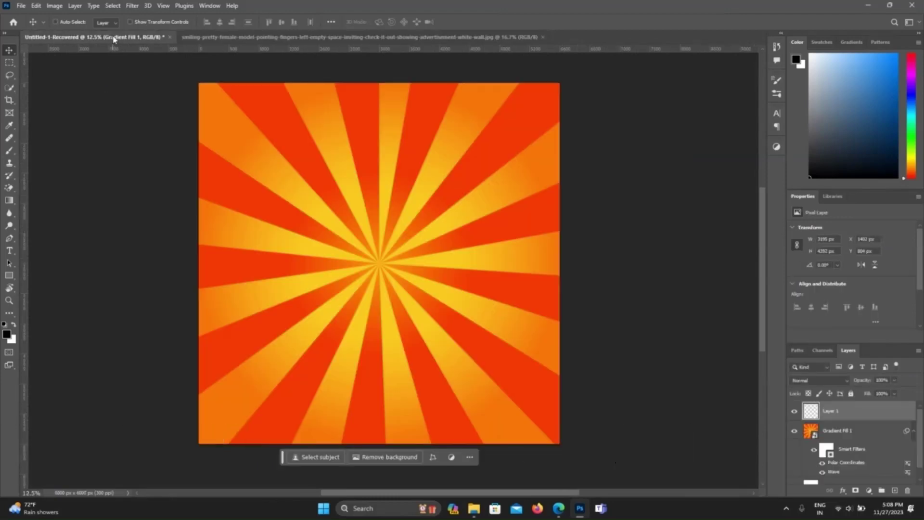
# Paste the woman, enlarge her, and place her slightly left of centre at the bottom edge.
pyautogui.hotkey('ctrl', 'v')
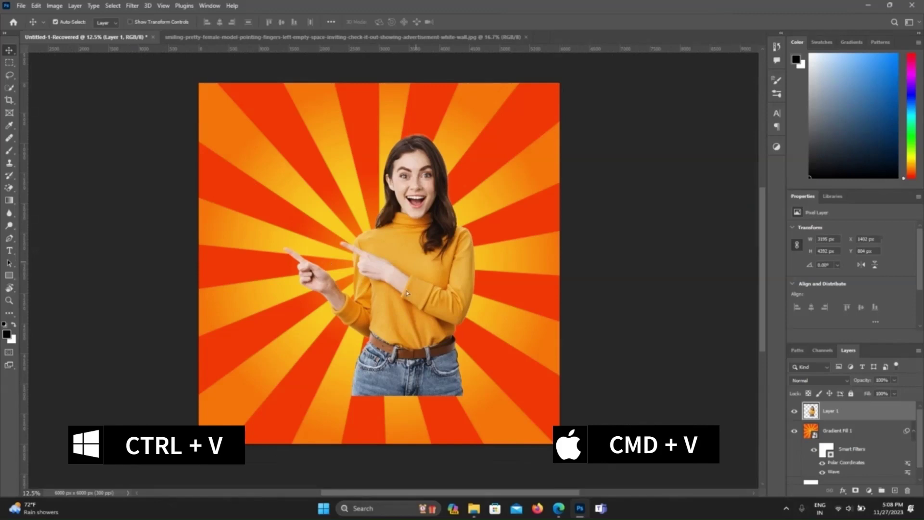
pyautogui.moveTo(407, 293); pyautogui.dragTo(397, 318)
pyautogui.hotkey('ctrl', 't')
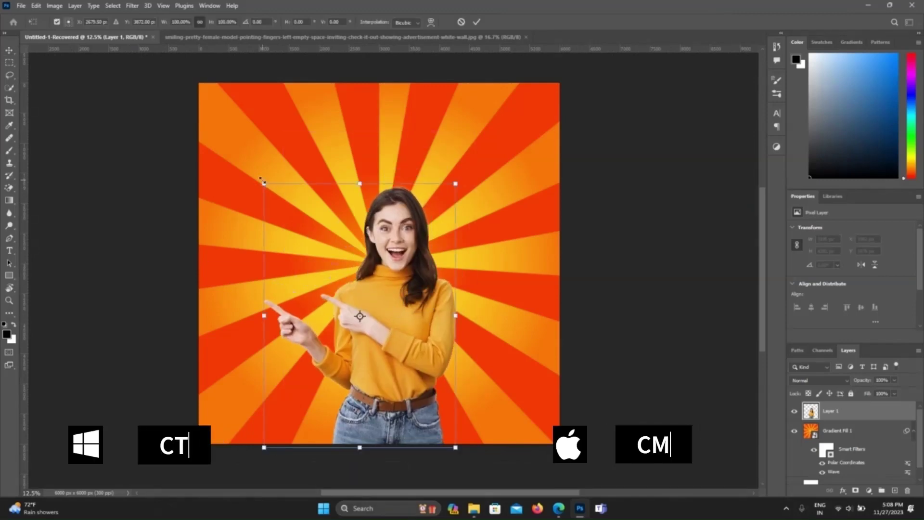
pyautogui.moveTo(264, 183); pyautogui.dragTo(218, 123)
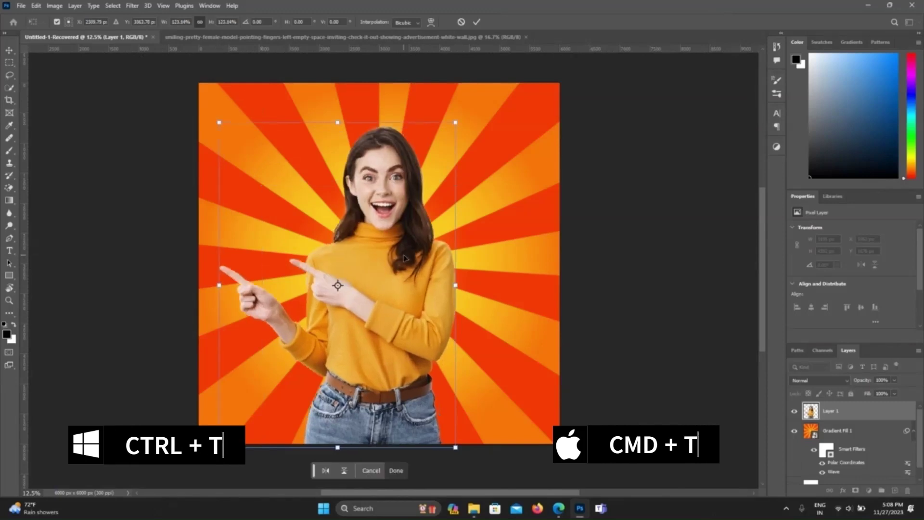
pyautogui.moveTo(404, 258); pyautogui.dragTo(416, 259)
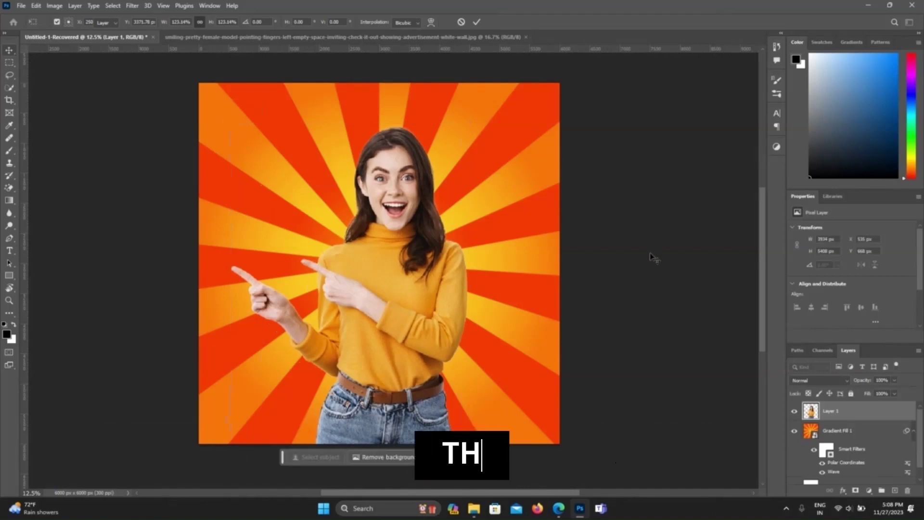
pyautogui.press('Return')
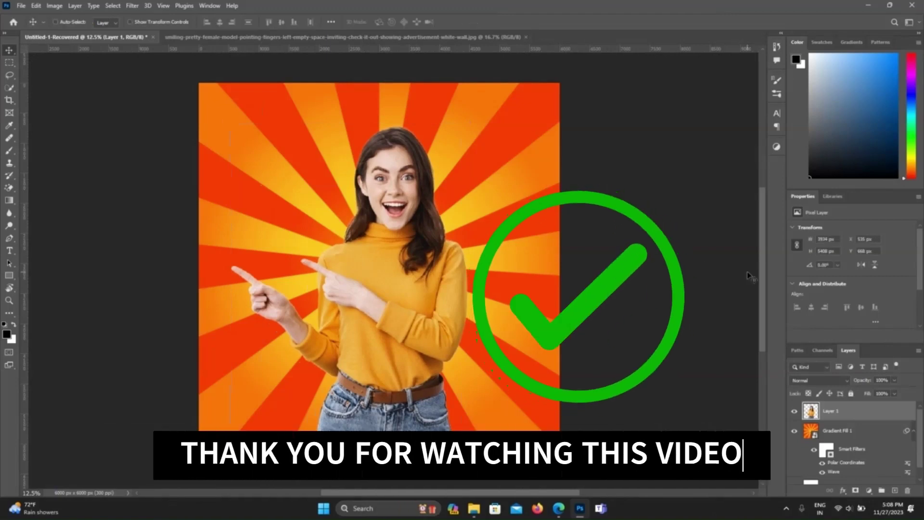
pyautogui.hotkey('ctrl', '+')
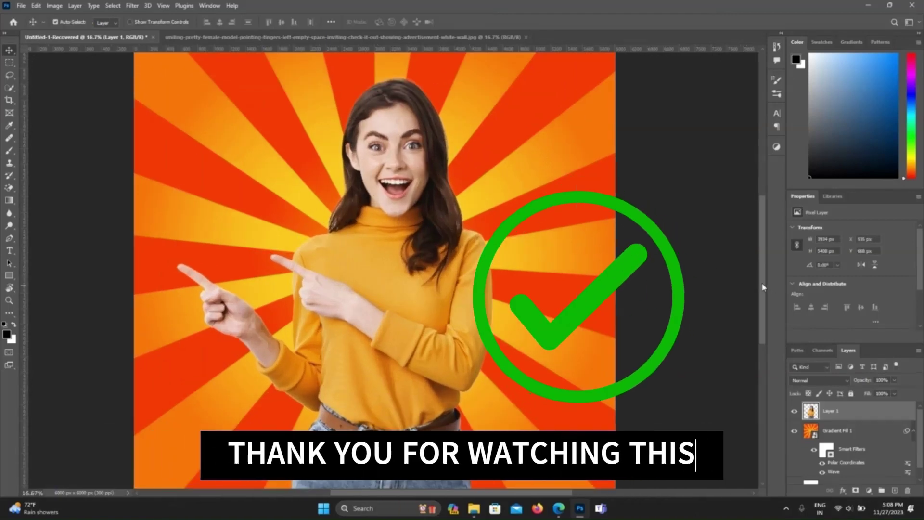